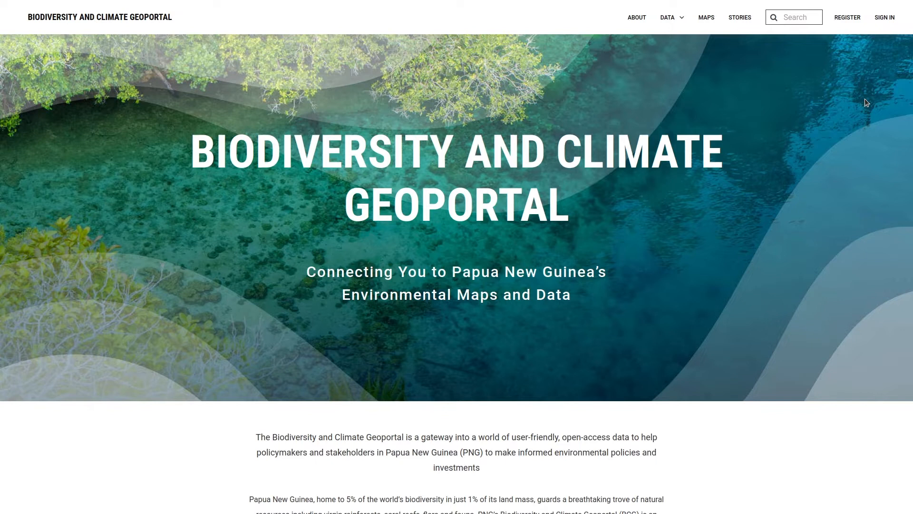
Sign in to the geoportal with the saved account credentials.
{"action": "left_click", "coordinate": [884, 18]}
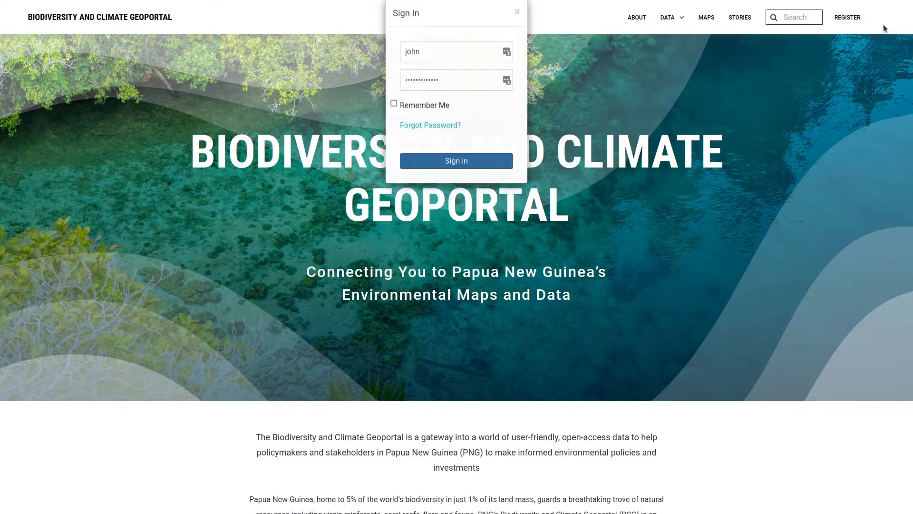
{"action": "left_click", "coordinate": [501, 177]}
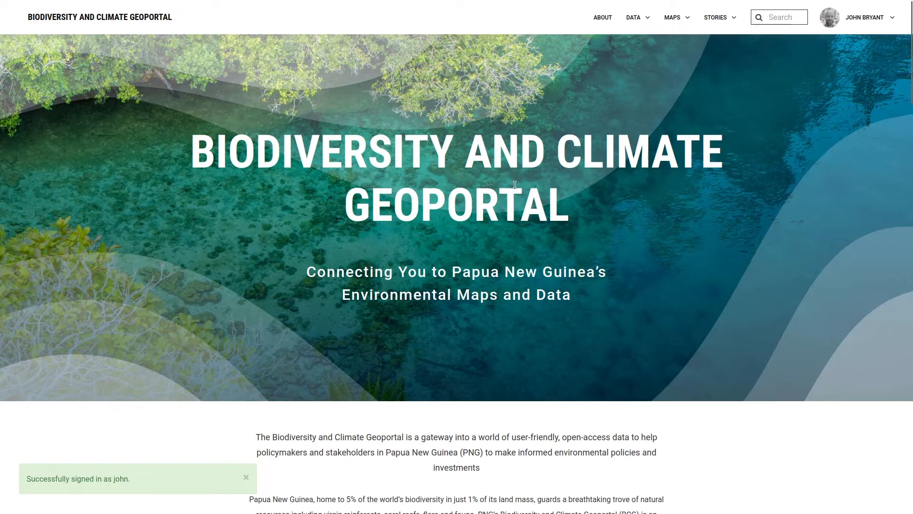
Upload the zipped layer ifl_2000.zip from the for_upload folder with the default UTF-8/Unicode charset, and review its upload status.
{"action": "left_click", "coordinate": [638, 22]}
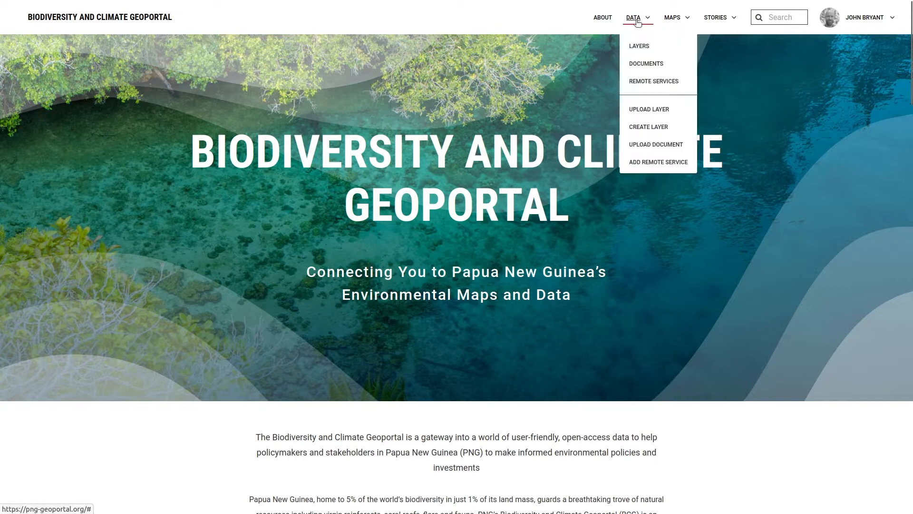
{"action": "left_click", "coordinate": [662, 109]}
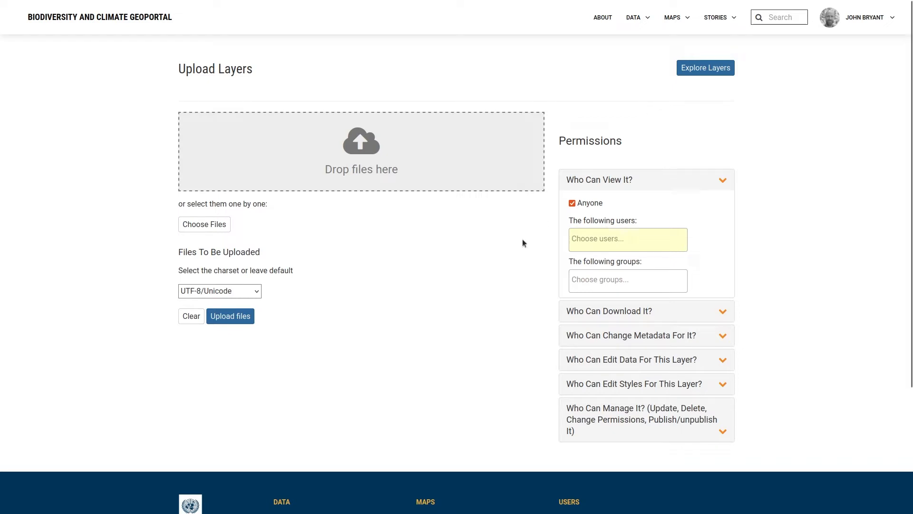
{"action": "left_click", "coordinate": [226, 227]}
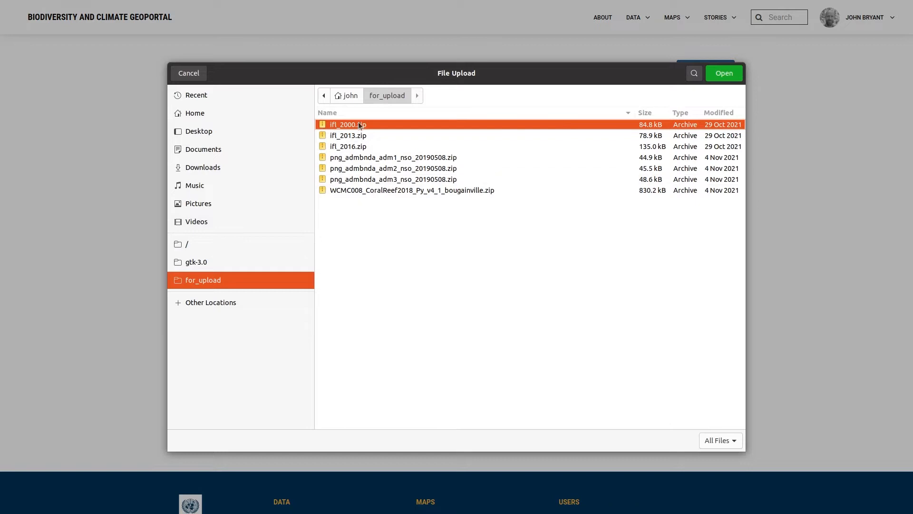
{"action": "left_click", "coordinate": [725, 78]}
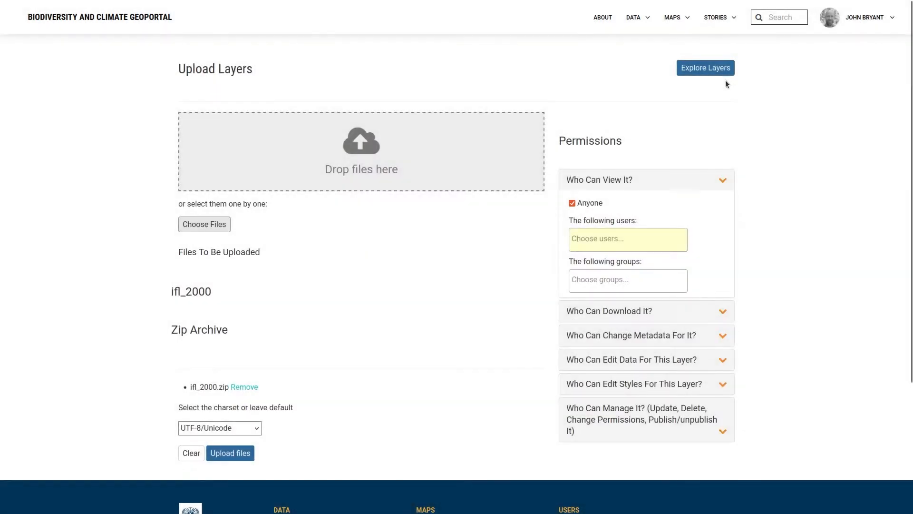
{"action": "left_click", "coordinate": [245, 461]}
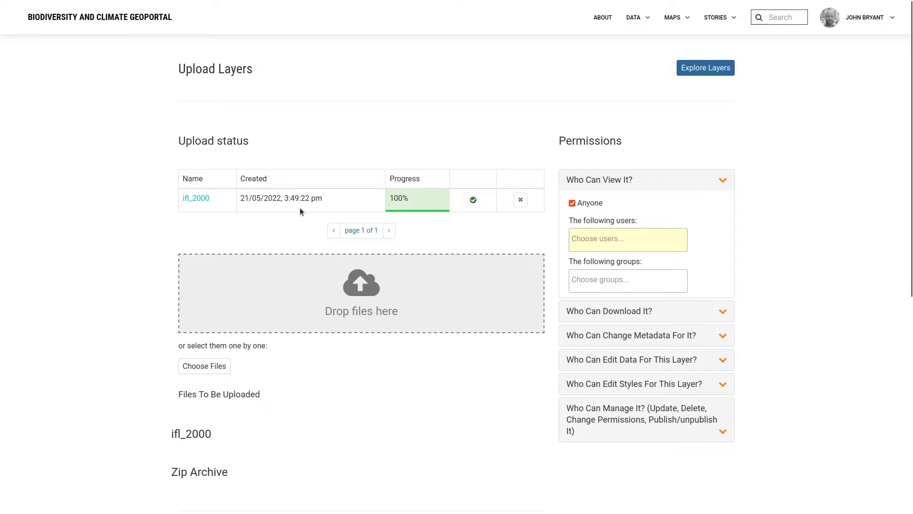
{"action": "scroll", "coordinate": [300, 208], "scroll_direction": "down", "scroll_amount": 2}
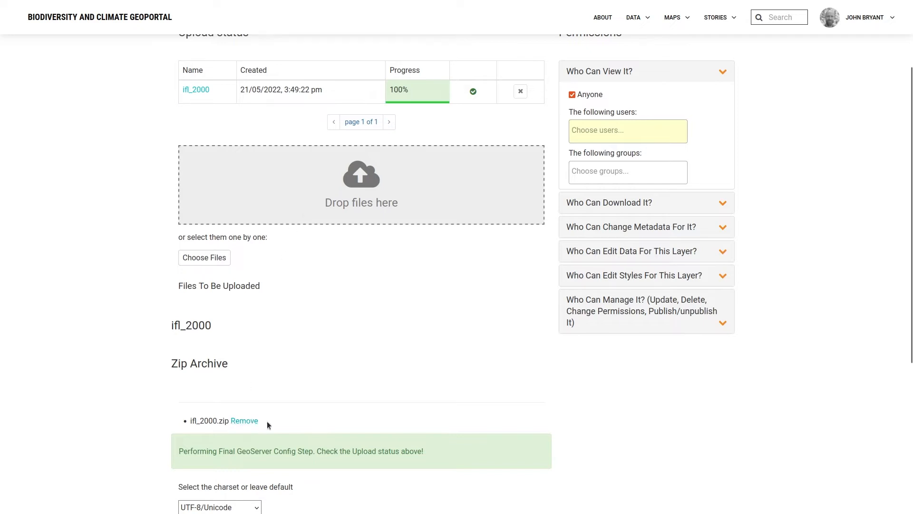
{"action": "scroll", "coordinate": [354, 372], "scroll_direction": "up", "scroll_amount": 3}
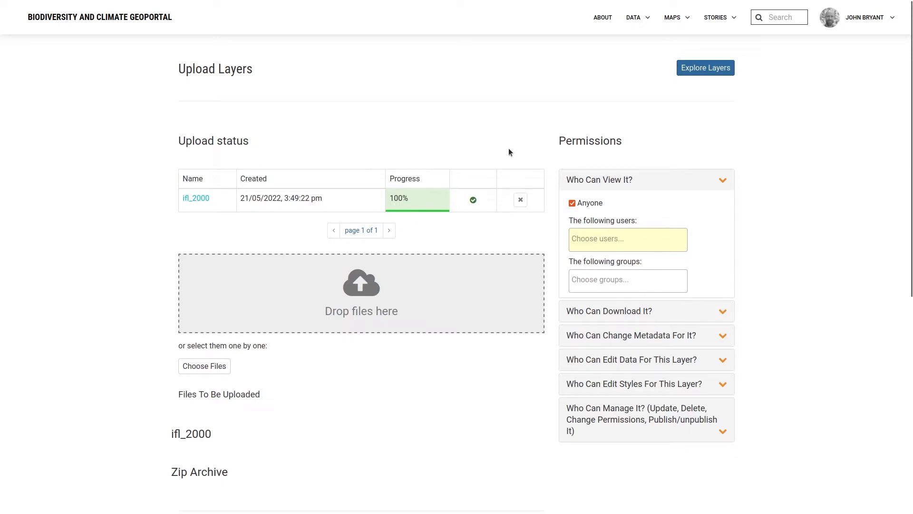
Open the uploaded ifl_2000 layer from the layer list and remove it from the geoportal.
{"action": "left_click", "coordinate": [641, 19]}
{"action": "left_click", "coordinate": [695, 71]}
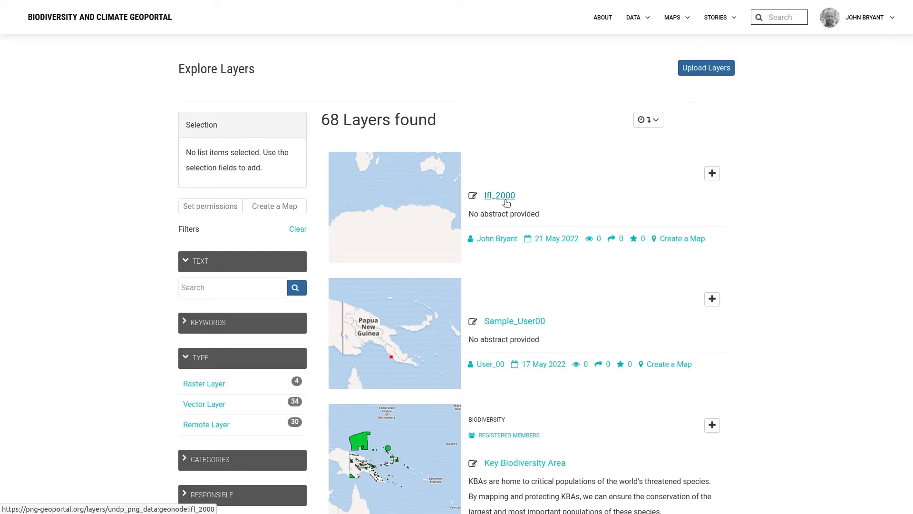
{"action": "left_click", "coordinate": [507, 196]}
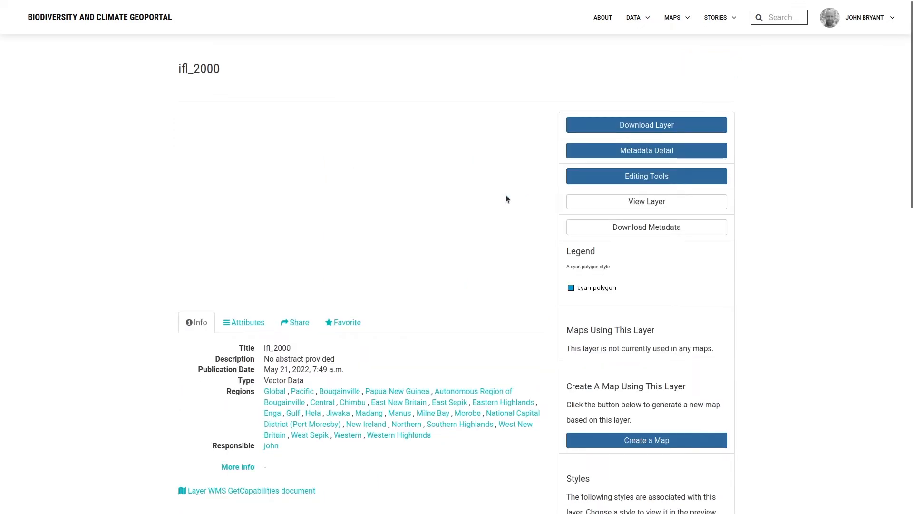
{"action": "left_click", "coordinate": [632, 178]}
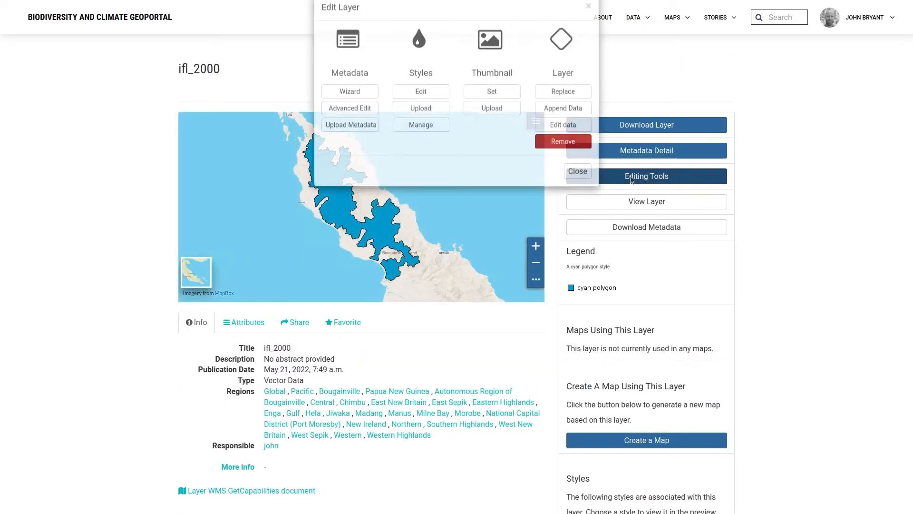
{"action": "left_click", "coordinate": [563, 163]}
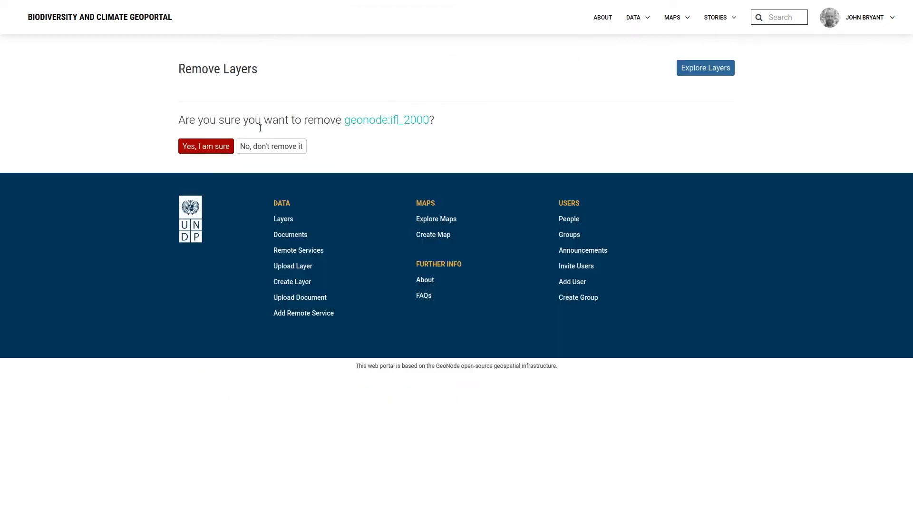
{"action": "left_click", "coordinate": [215, 149]}
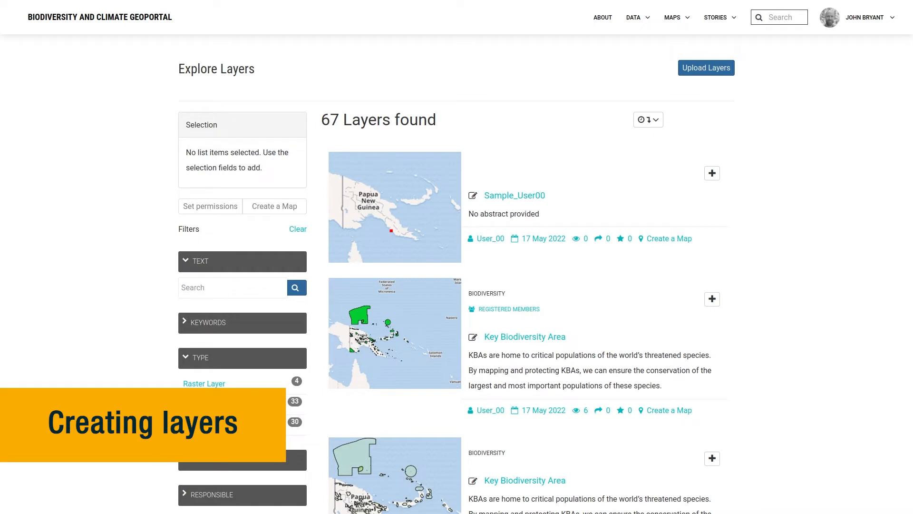
Start creating an empty layer and set its layer name to small_farms.
{"action": "left_click", "coordinate": [635, 20]}
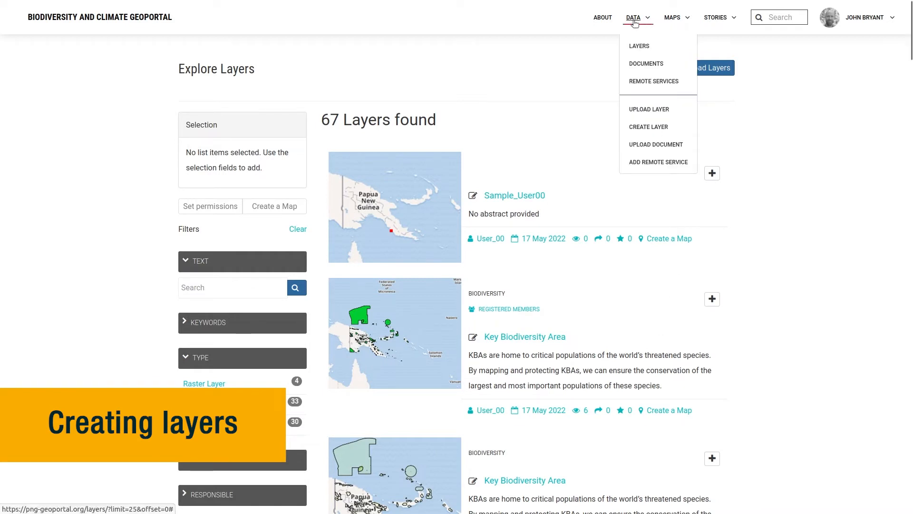
{"action": "left_click", "coordinate": [665, 128]}
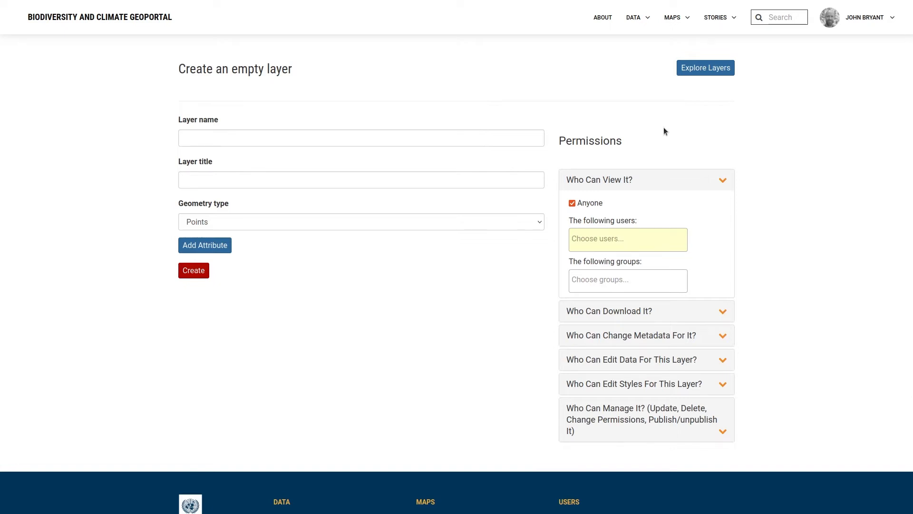
{"action": "left_click", "coordinate": [297, 139]}
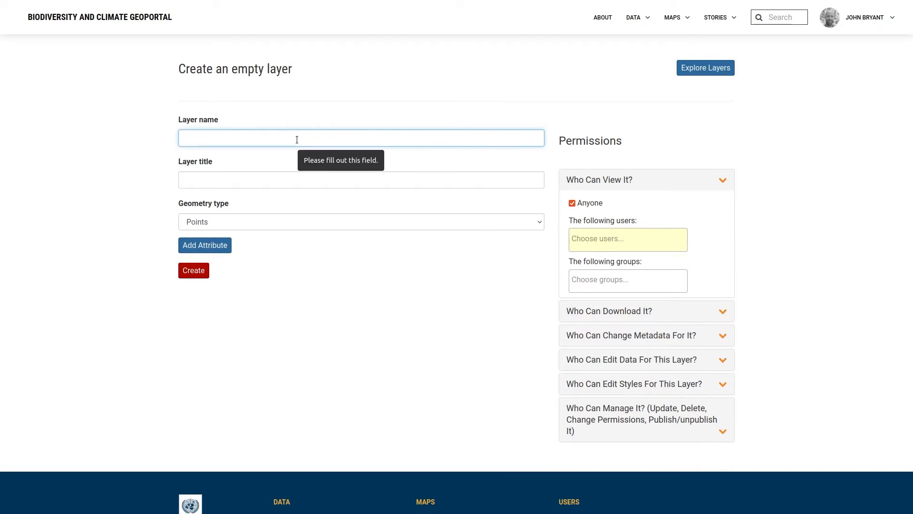
{"action": "type", "text": "small_farms"}
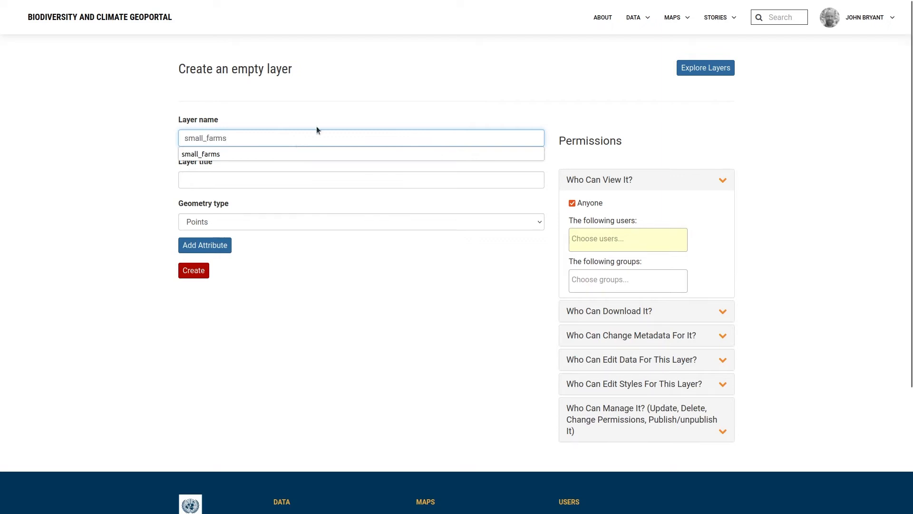
{"action": "left_click", "coordinate": [245, 139]}
Set the new layer's title to Small Farms and its geometry type to Polygons.
{"action": "left_click", "coordinate": [217, 181]}
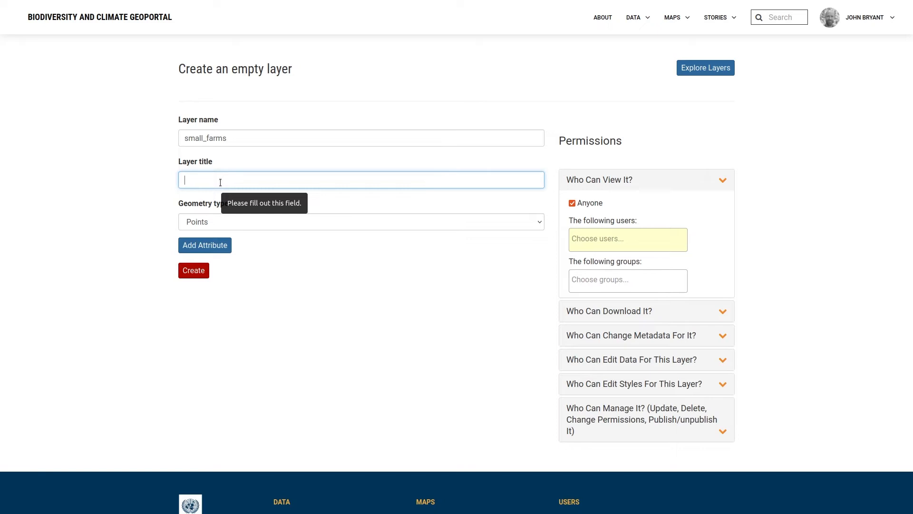
{"action": "type", "text": "Small Farms"}
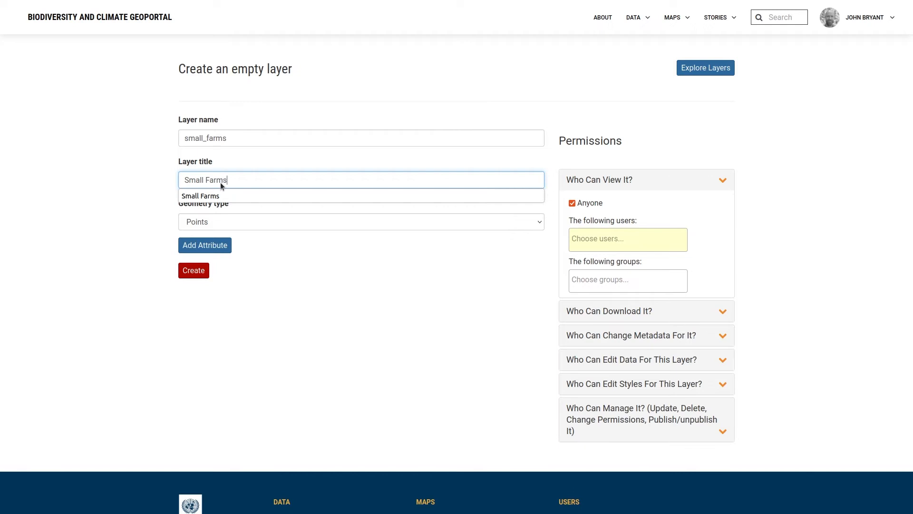
{"action": "key", "text": "Escape"}
{"action": "left_click", "coordinate": [165, 188]}
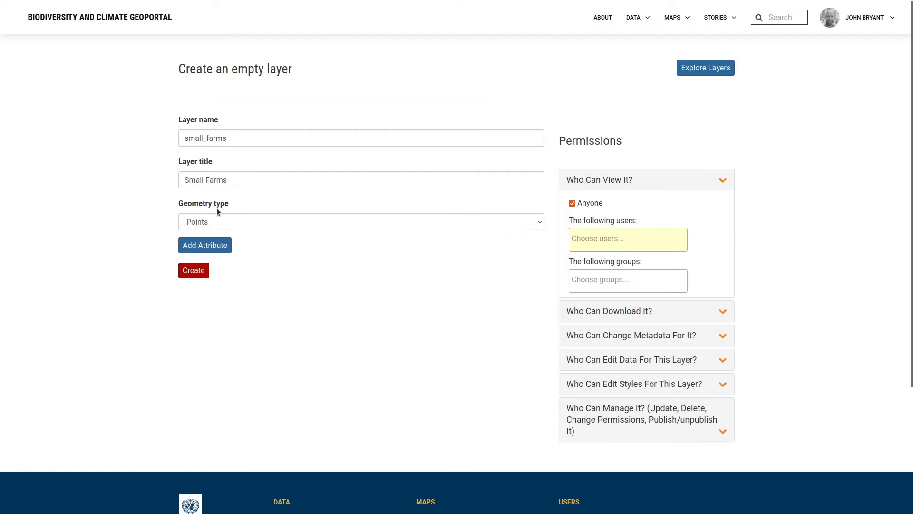
{"action": "left_click", "coordinate": [216, 223]}
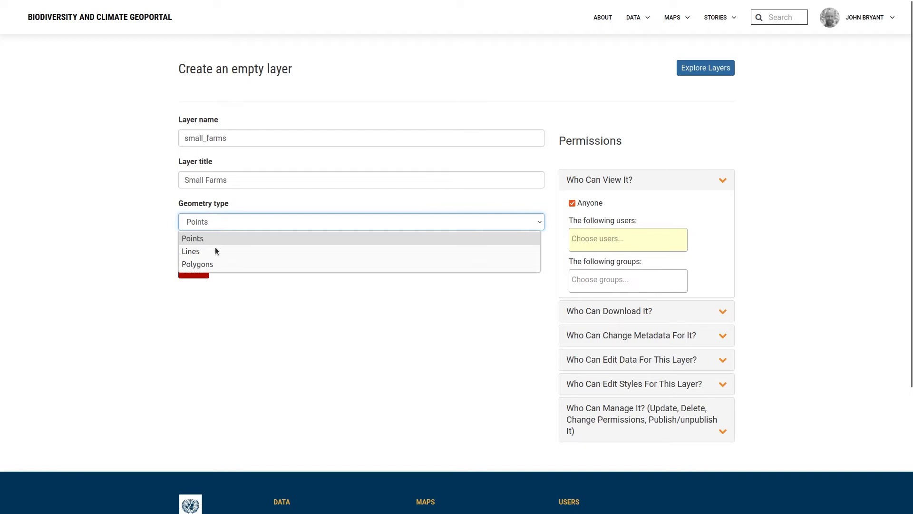
{"action": "left_click", "coordinate": [215, 260]}
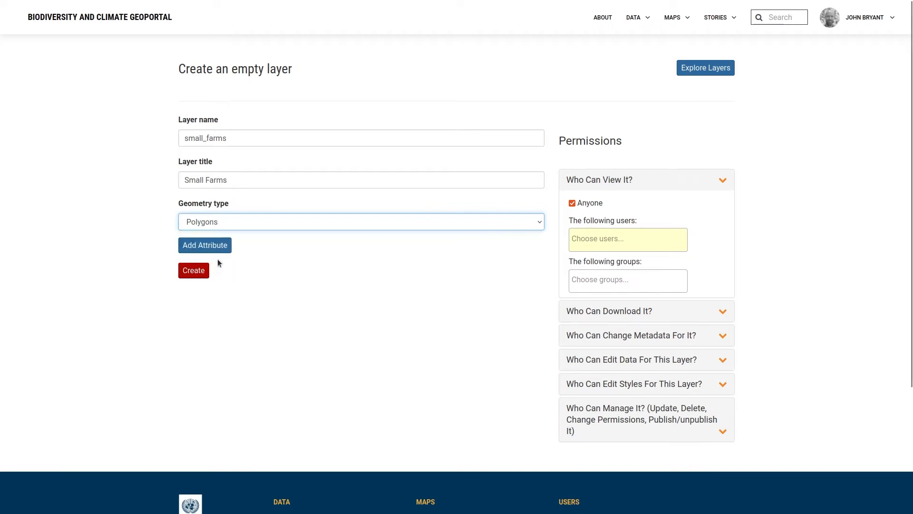
Add two String attributes named farm_name and farm_type, and create the layer.
{"action": "left_click", "coordinate": [221, 252]}
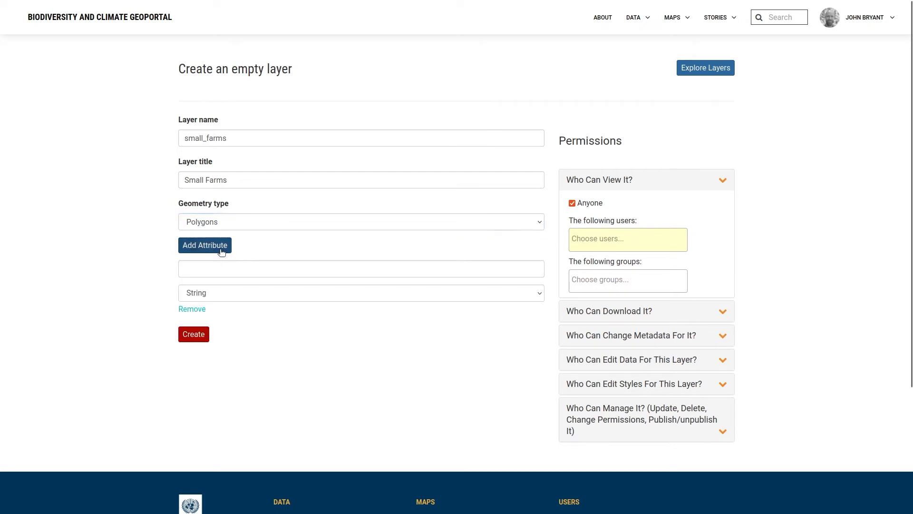
{"action": "left_click", "coordinate": [212, 266]}
{"action": "type", "text": "farm_name"}
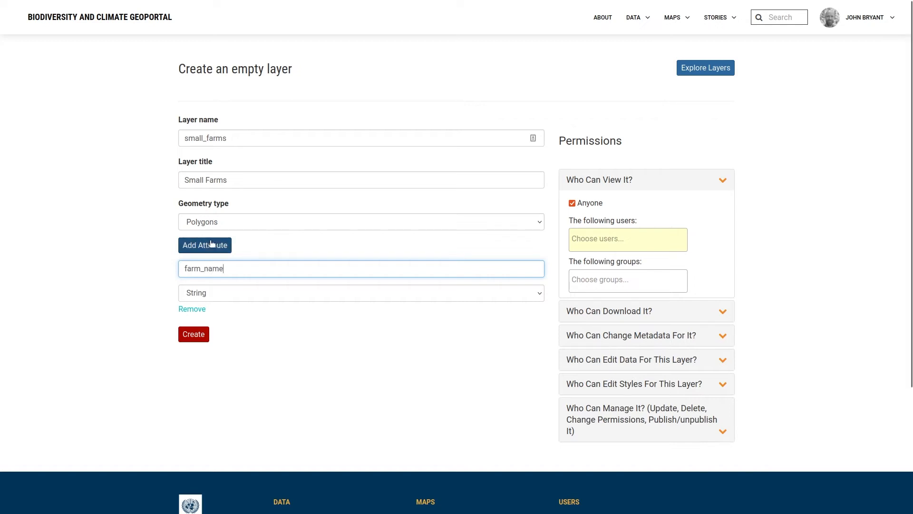
{"action": "left_click", "coordinate": [212, 245]}
{"action": "left_click", "coordinate": [207, 328]}
{"action": "type", "text": "farm_type"}
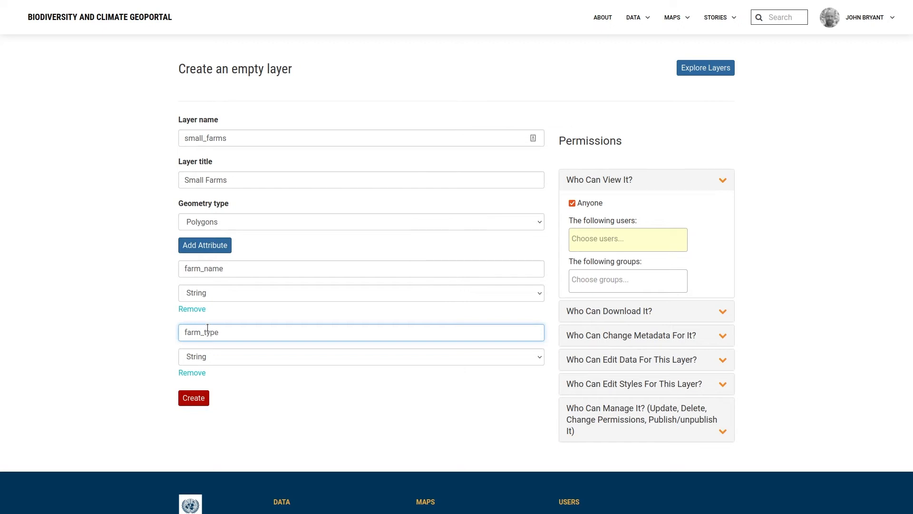
{"action": "left_click", "coordinate": [201, 402]}
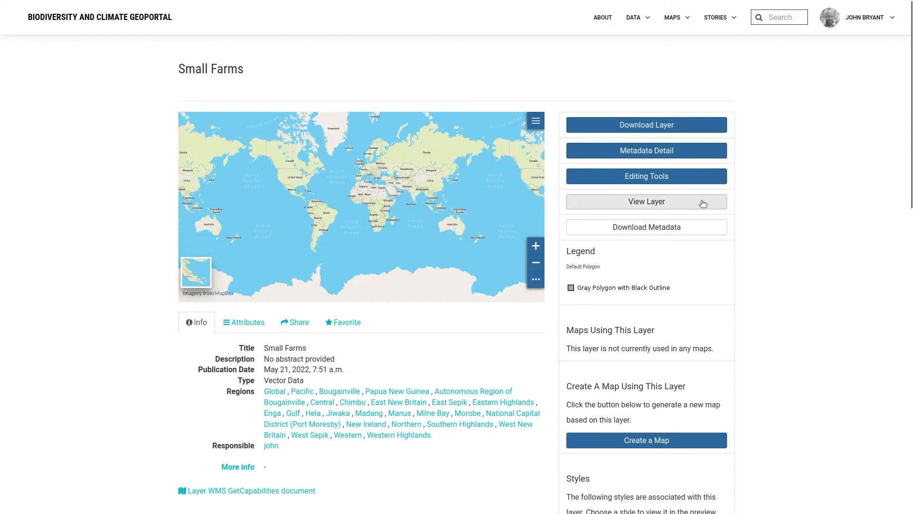
Open the metadata wizard for the Small Farms layer and replace its description with "Small farms in PNG.".
{"action": "left_click", "coordinate": [648, 176]}
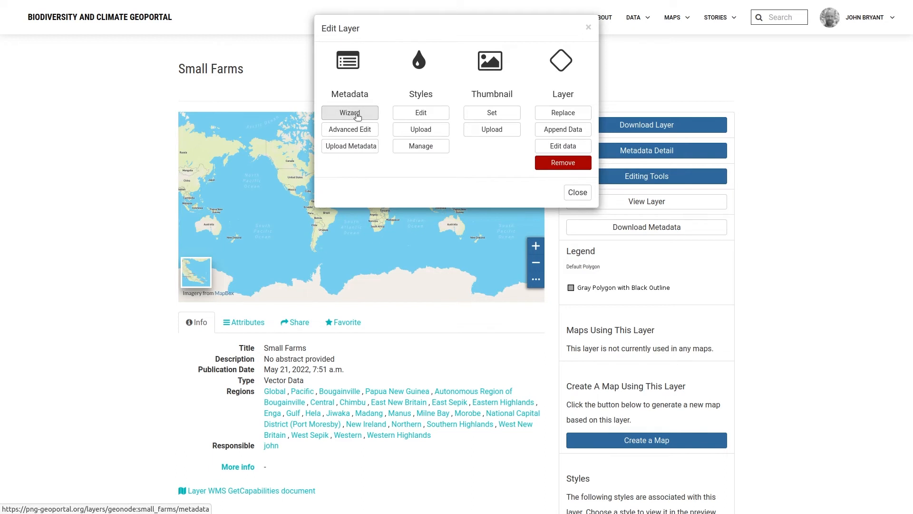
{"action": "left_click", "coordinate": [358, 114]}
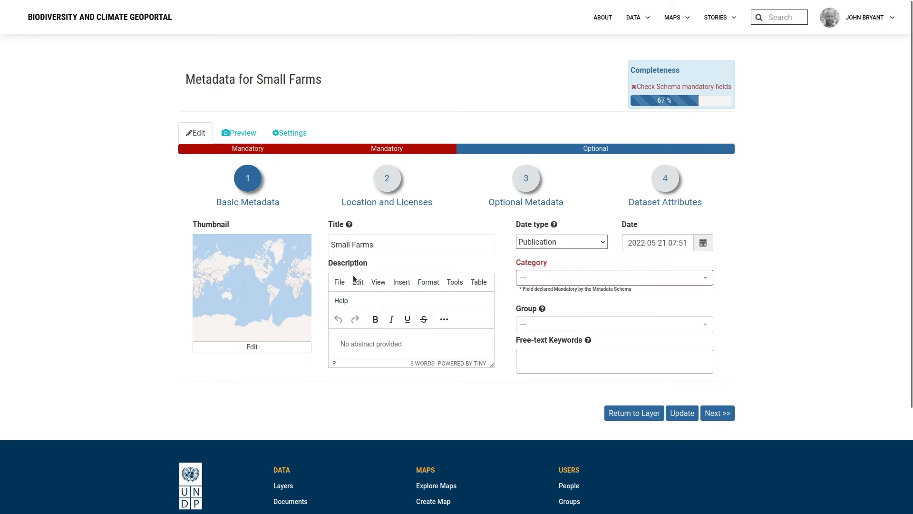
{"action": "left_click_drag", "start_coordinate": [416, 342], "coordinate": [340, 341]}
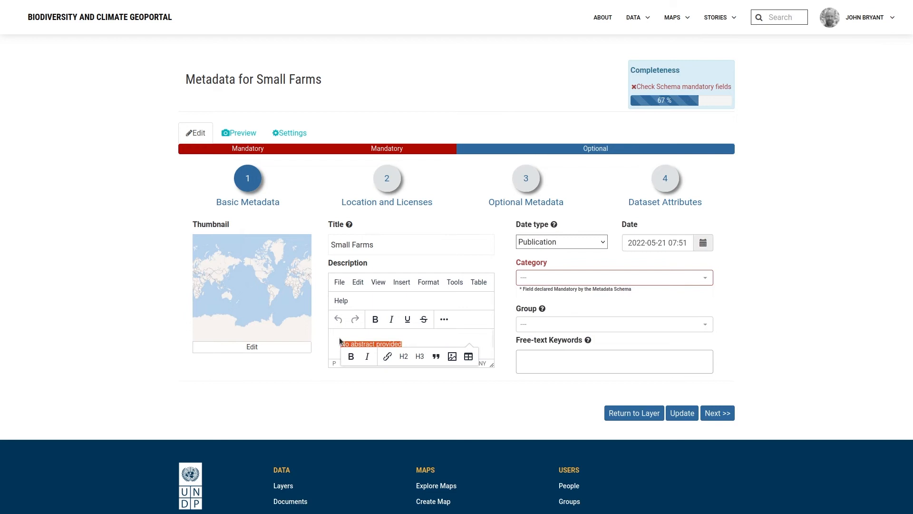
{"action": "type", "text": "Small farms"}
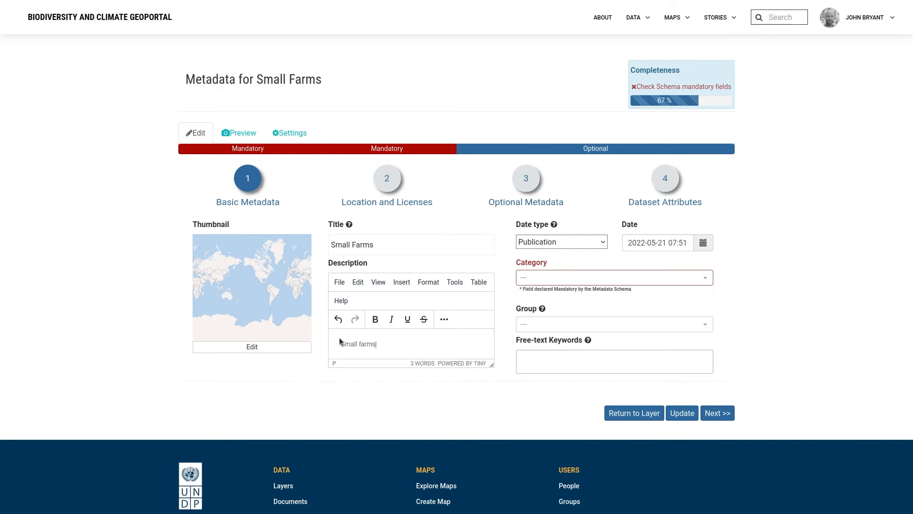
{"action": "type", "text": " in PNG."}
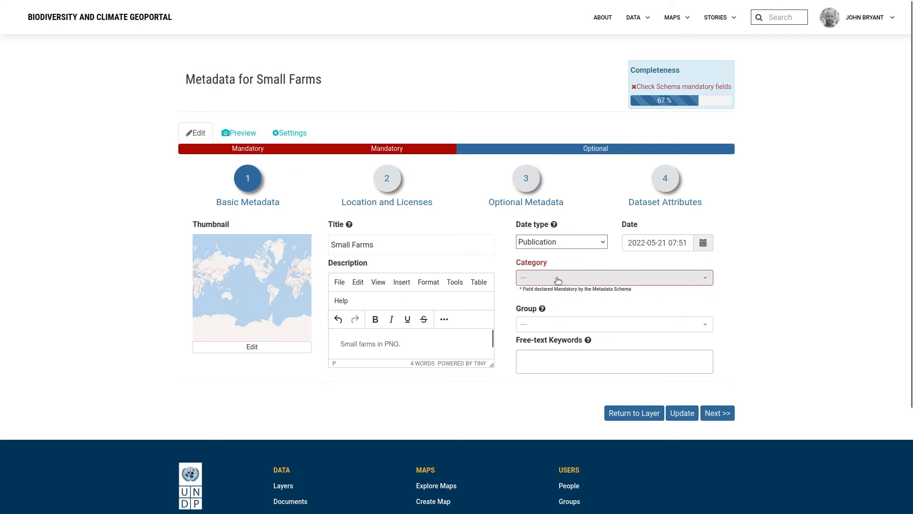
Set the layer's metadata category to Lands, Minerals and Soil.
{"action": "mouse_move", "coordinate": [271, 153]}
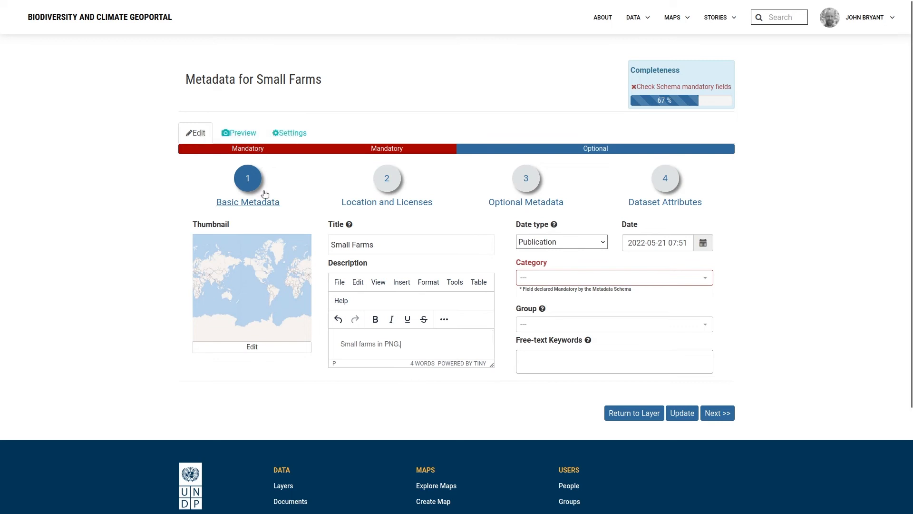
{"action": "left_click", "coordinate": [555, 277]}
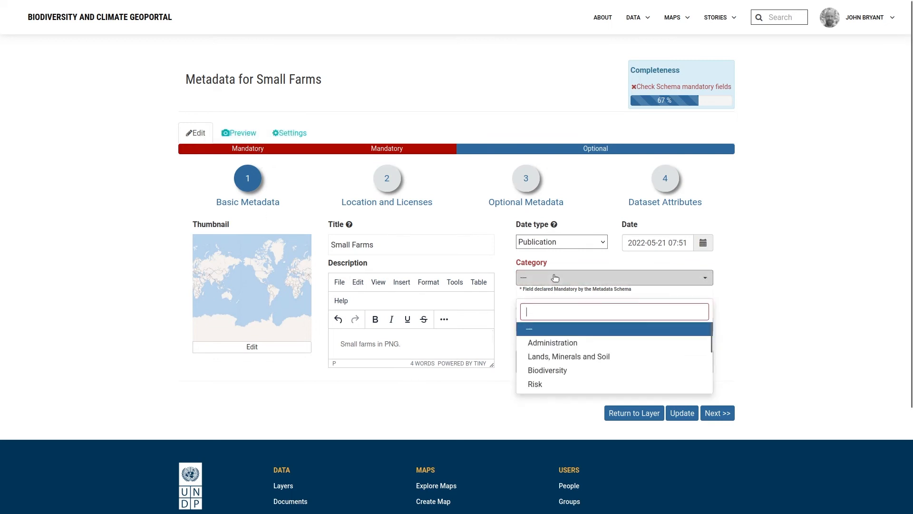
{"action": "left_click", "coordinate": [575, 362]}
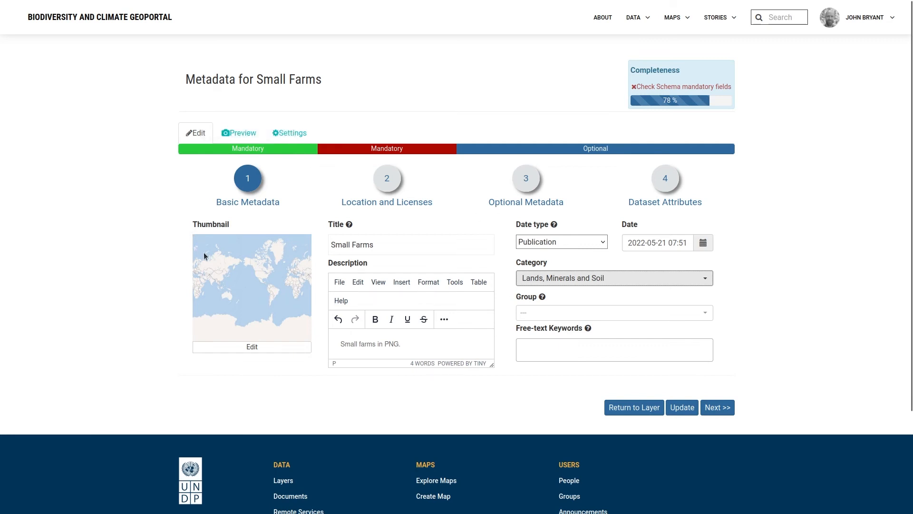
Set the license to Unknown in the Location and Licenses section of the Small Farms metadata.
{"action": "left_click", "coordinate": [406, 204]}
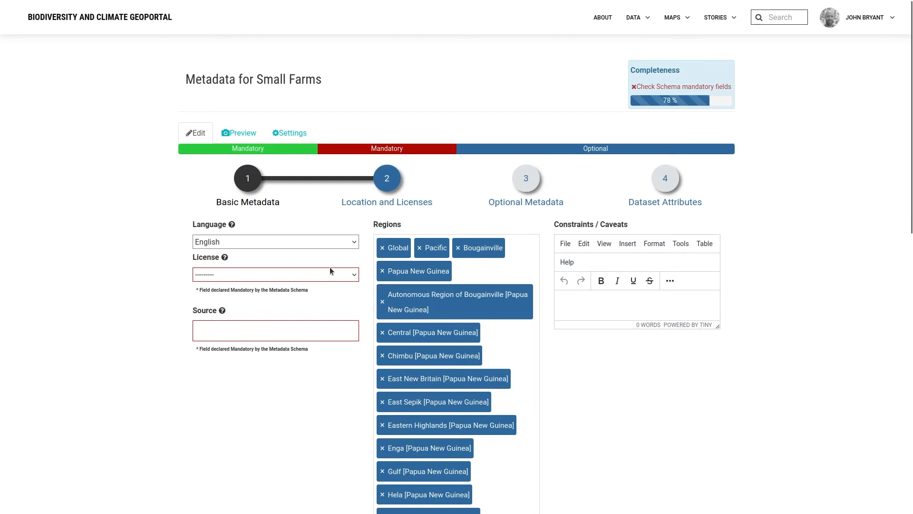
{"action": "left_click", "coordinate": [249, 278]}
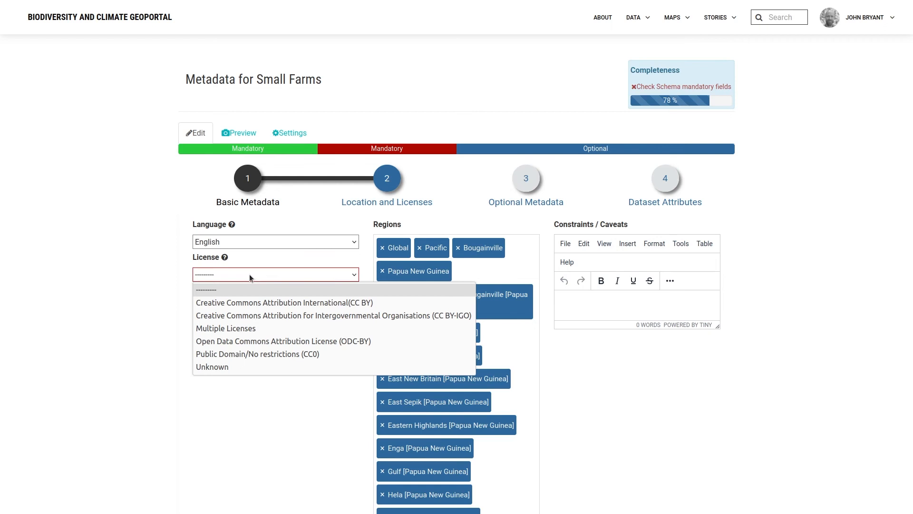
{"action": "left_click", "coordinate": [249, 367]}
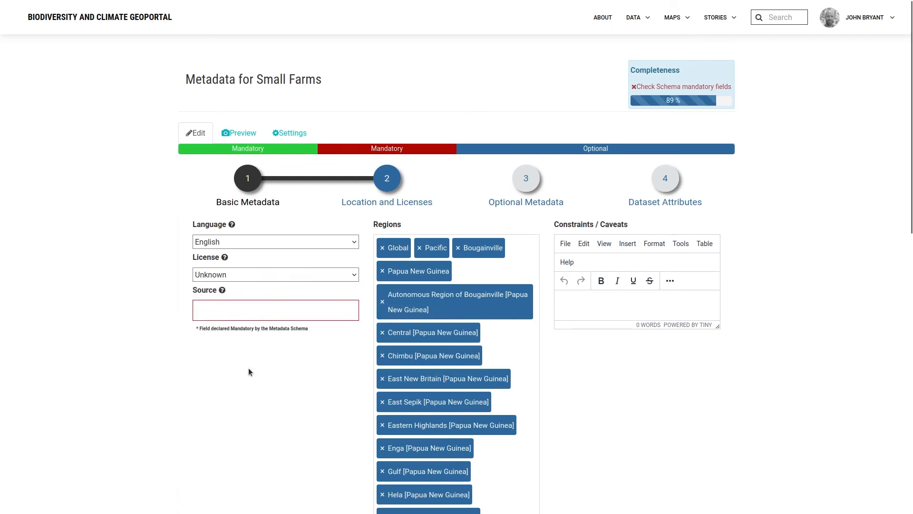
Enter "Local knowledge" as the metadata source and save the Small Farms layer's metadata.
{"action": "left_click", "coordinate": [255, 312]}
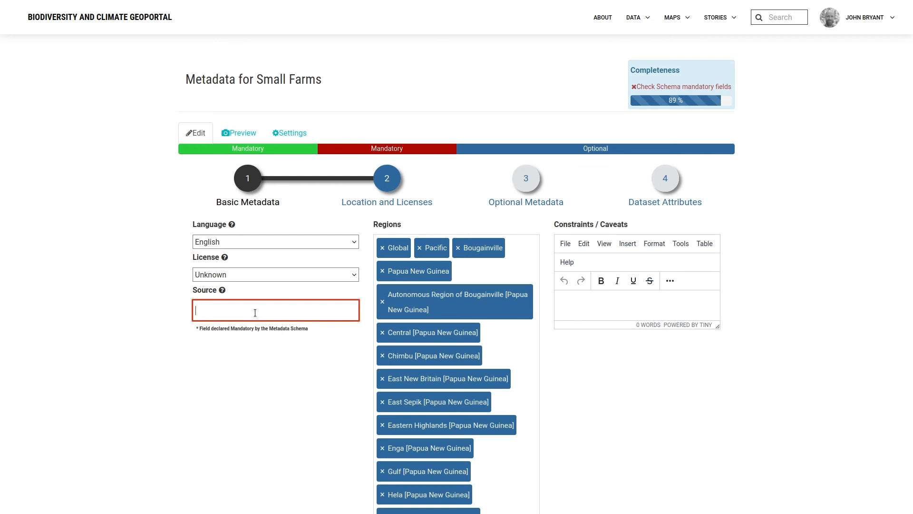
{"action": "type", "text": "Local knowledge"}
{"action": "scroll", "coordinate": [646, 362], "scroll_direction": "down", "scroll_amount": 1}
{"action": "scroll", "coordinate": [646, 361], "scroll_direction": "down", "scroll_amount": 10}
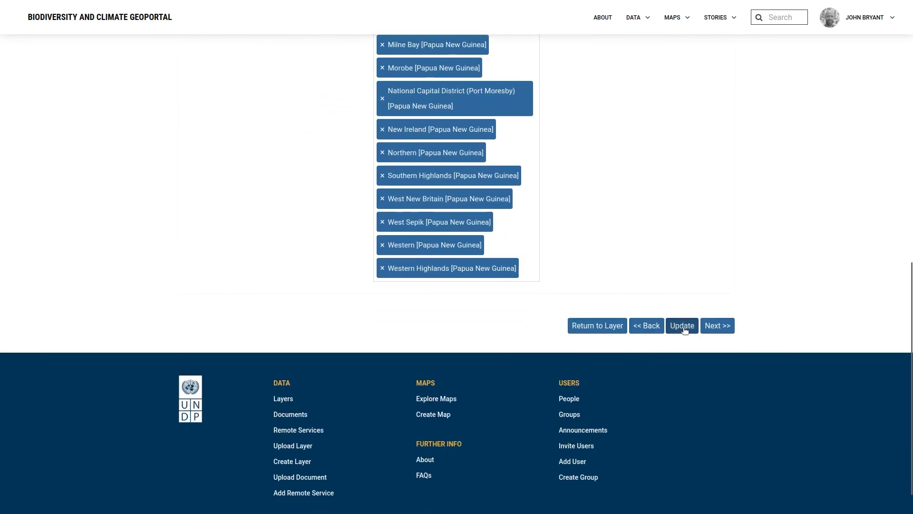
{"action": "left_click", "coordinate": [684, 329]}
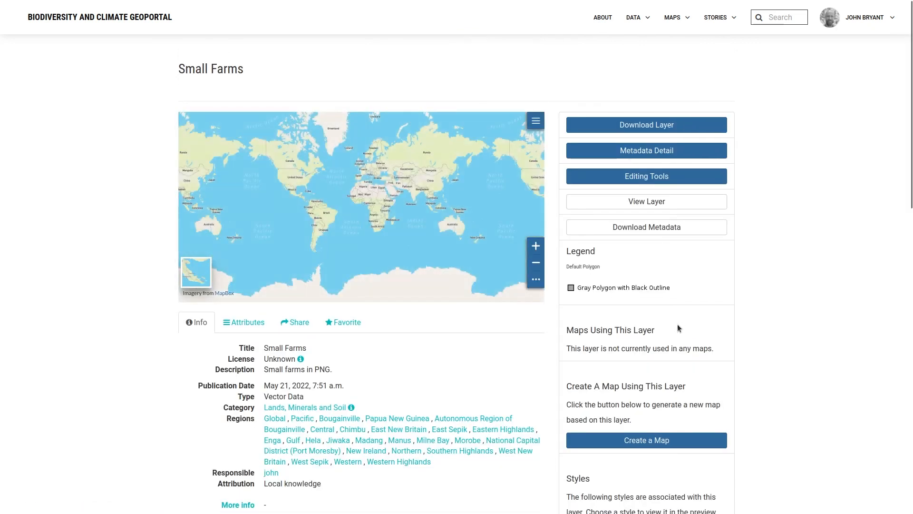
Open the metadata upload page for the Small Farms layer and examine the accepted file formats.
{"action": "left_click", "coordinate": [647, 179]}
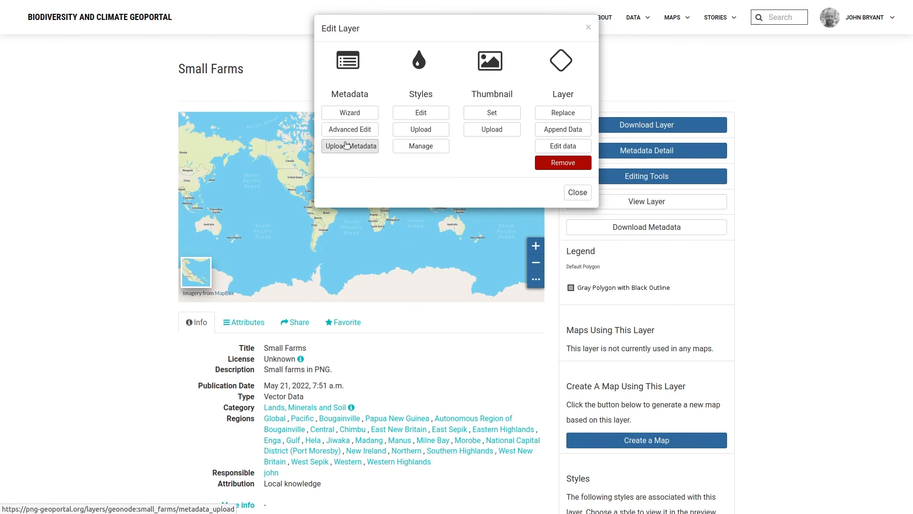
{"action": "left_click", "coordinate": [346, 145]}
{"action": "left_click_drag", "start_coordinate": [306, 71], "coordinate": [415, 76]}
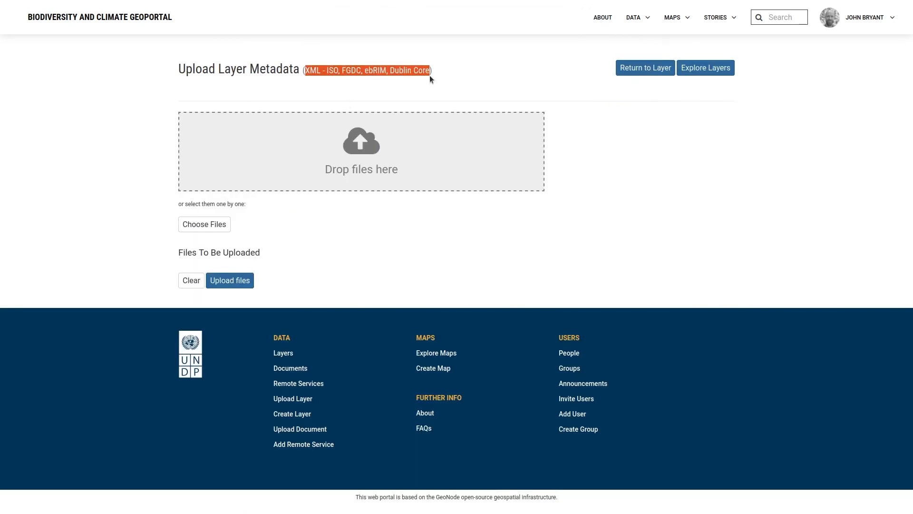